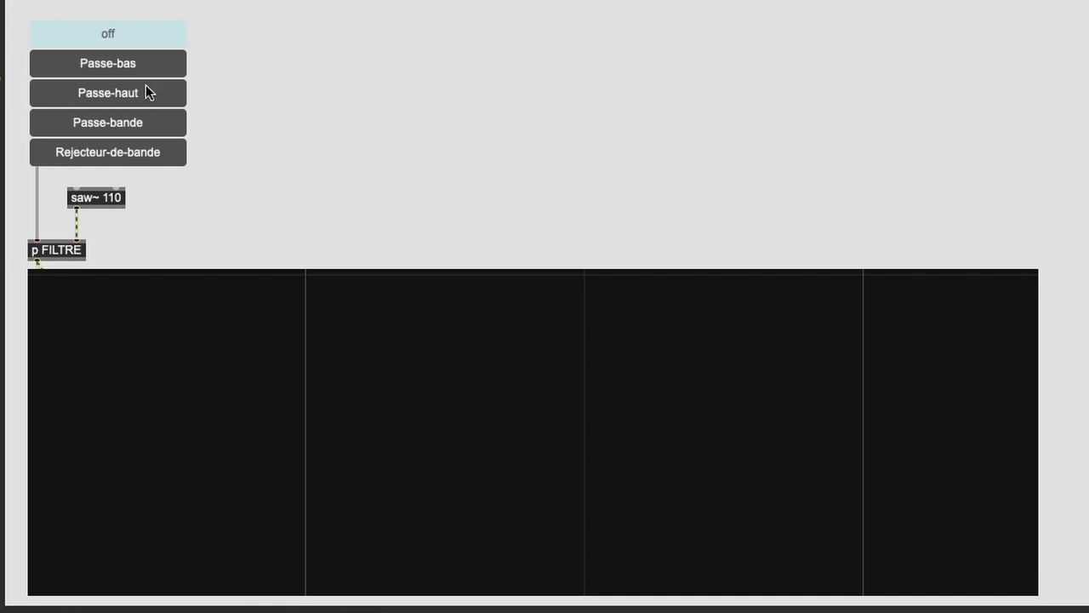
# - Compare the saw~ 110 spectrum through the Passe-bas, Passe-haut, Passe-bande and Rejecteur-de-bande filters, ending back on Passe-bas
pyautogui.click(150, 61)
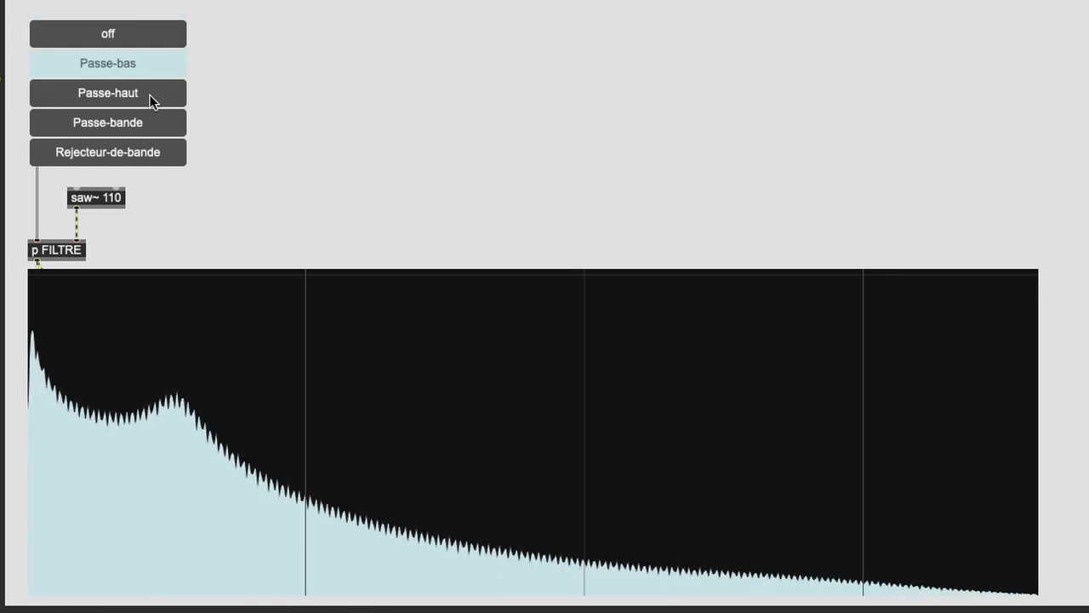
pyautogui.click(149, 97)
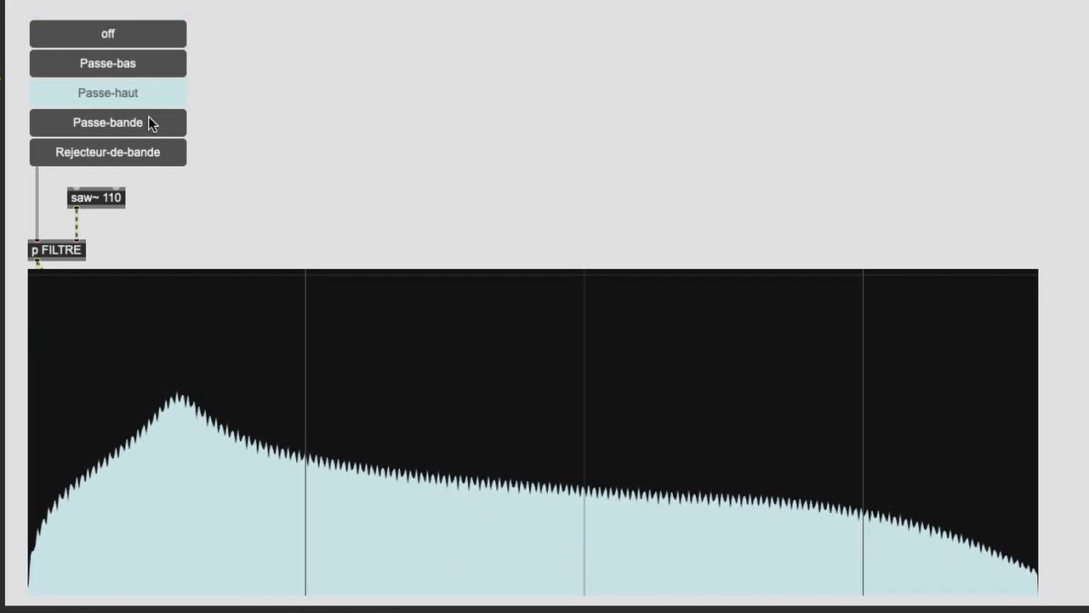
pyautogui.click(147, 123)
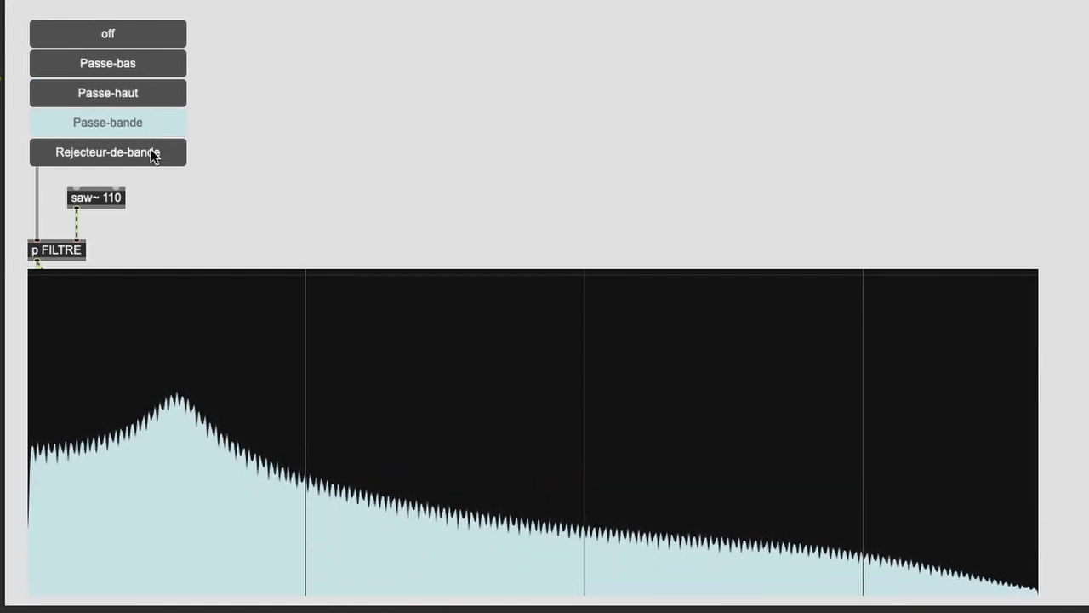
pyautogui.click(153, 156)
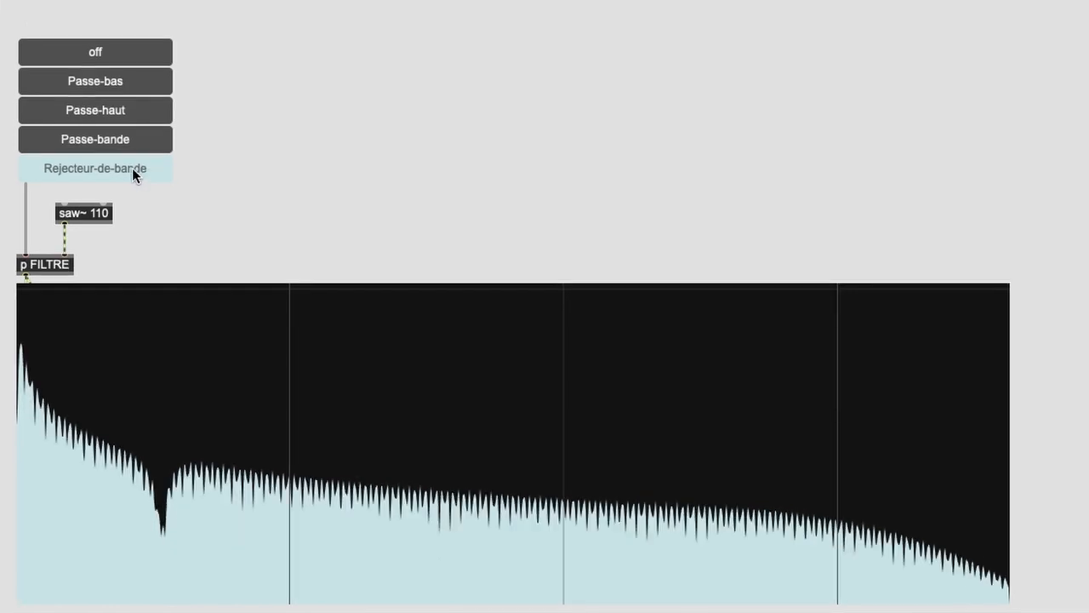
pyautogui.click(134, 83)
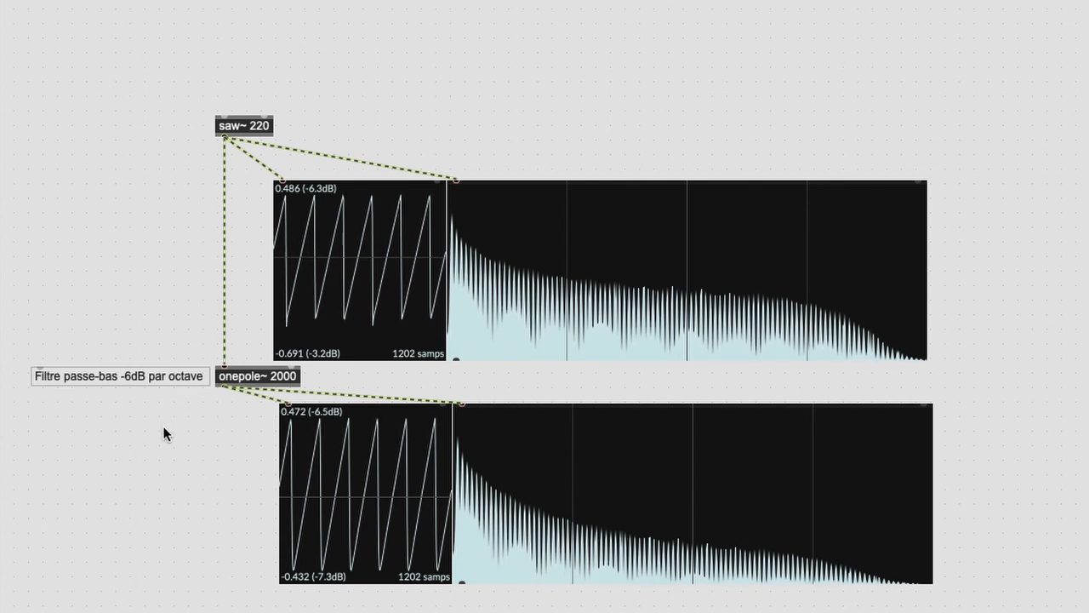
# - Lock the patch and adjust the resonance of the lores~ filter, and bring the svf~ filter's resonance down to 0
pyautogui.press('super+e')
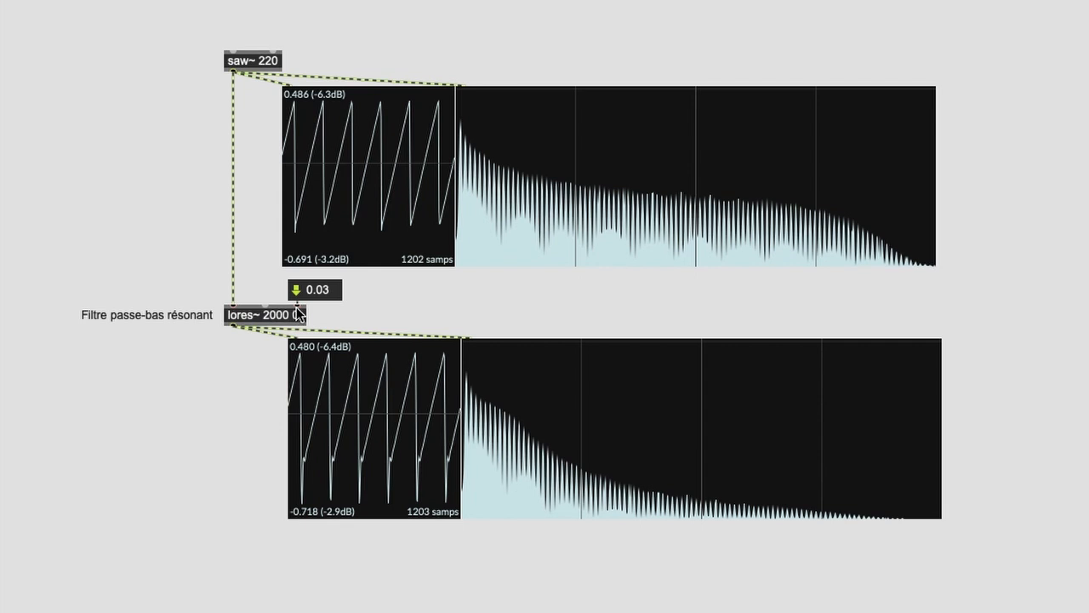
pyautogui.moveTo(321, 291); pyautogui.dragTo(325, 291)
pyautogui.moveTo(320, 291); pyautogui.dragTo(321, 290)
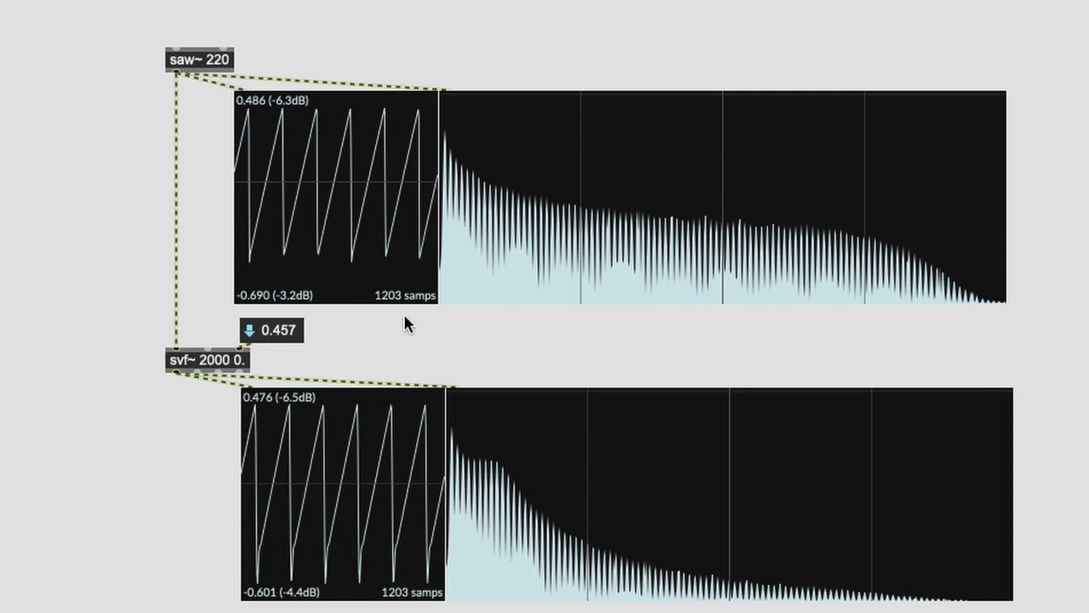
pyautogui.moveTo(290, 331); pyautogui.dragTo(175, 376)
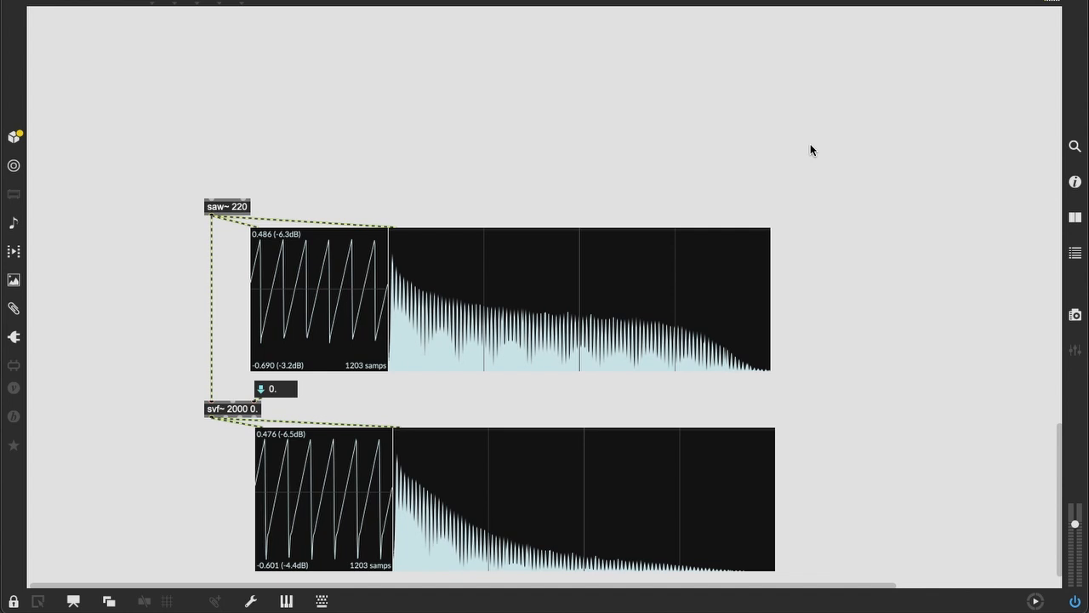
# - Create a new patcher, move its window toward the middle of the screen and add a saw~ 220 object
pyautogui.hotkey('ctrl', 'n')
pyautogui.moveTo(162, 2); pyautogui.dragTo(682, 77)
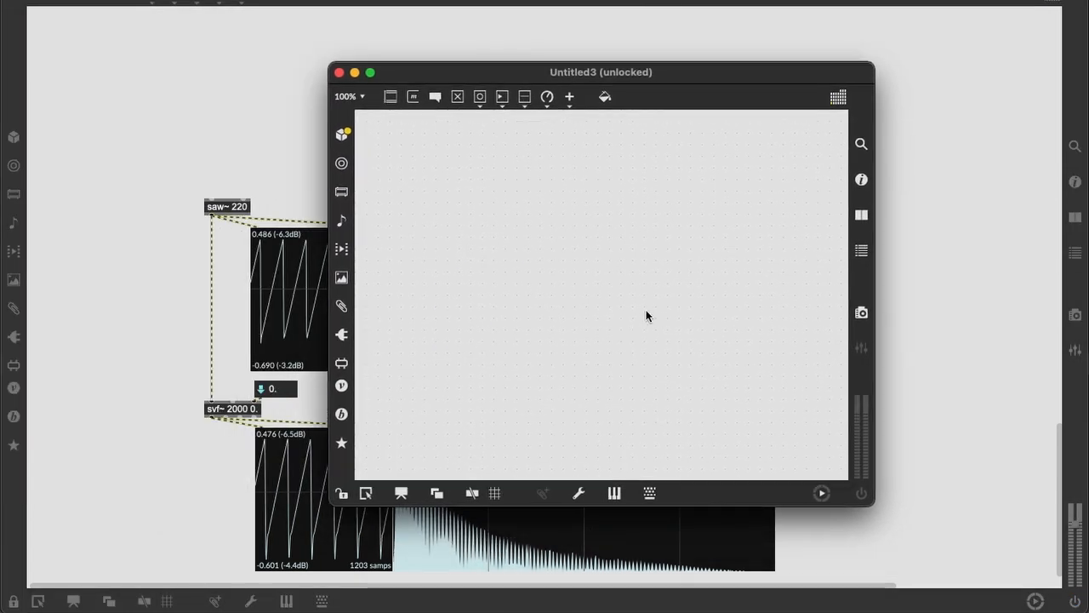
pyautogui.write('n')
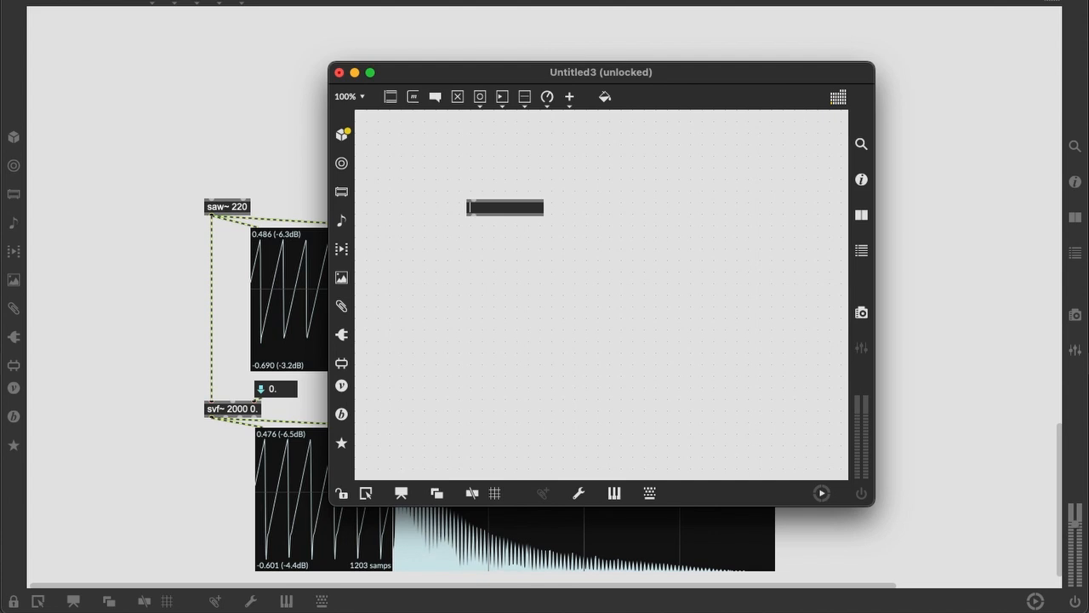
pyautogui.write('saw')
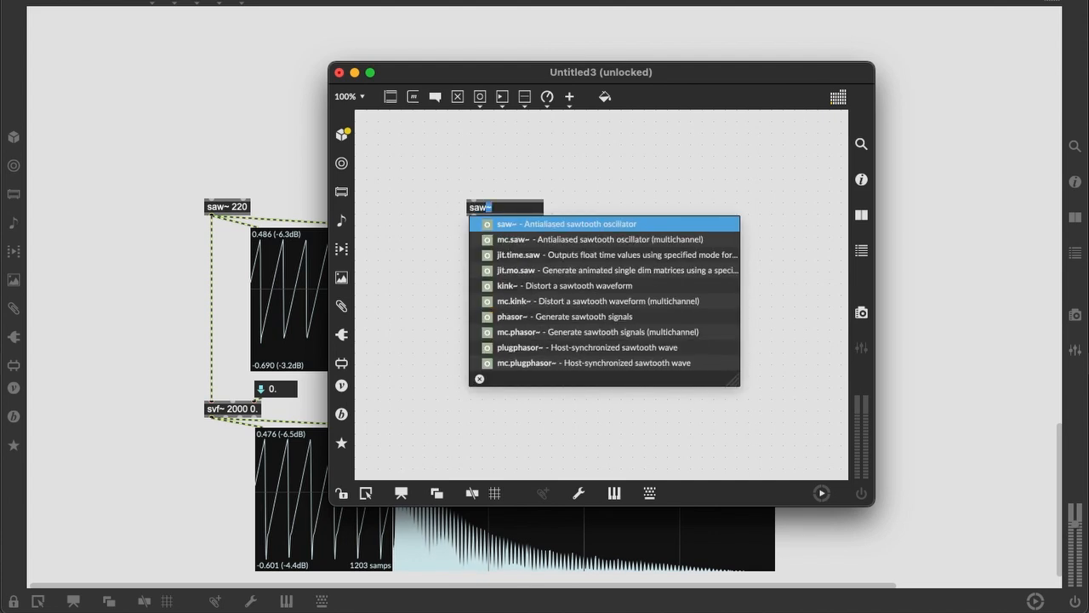
pyautogui.write('~ 220')
pyautogui.press('Return')
pyautogui.click(410, 402)
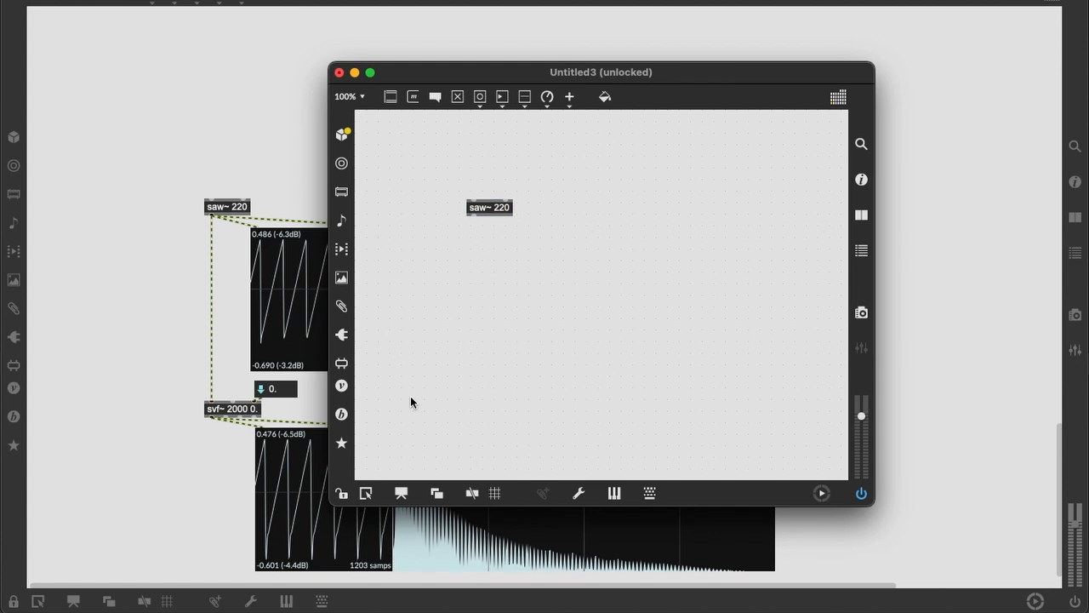
# - Add an svf~ 2000 0. object directly below saw~ 220 and connect the oscillator's outlet to its first inlet
pyautogui.write('nsvf~ 2000 0.')
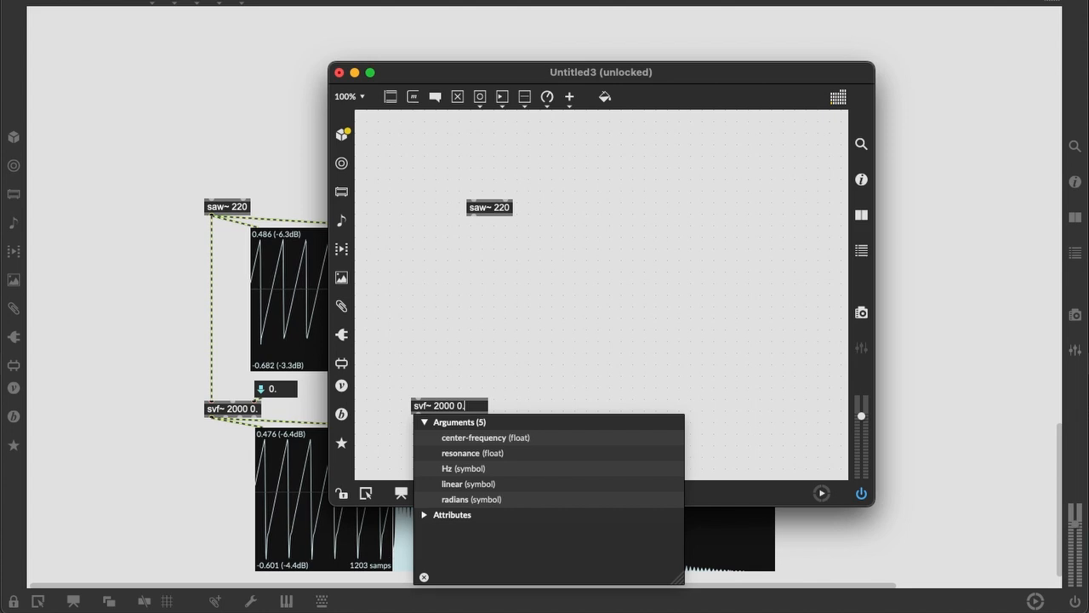
pyautogui.click(389, 403)
pyautogui.moveTo(444, 407); pyautogui.dragTo(499, 258)
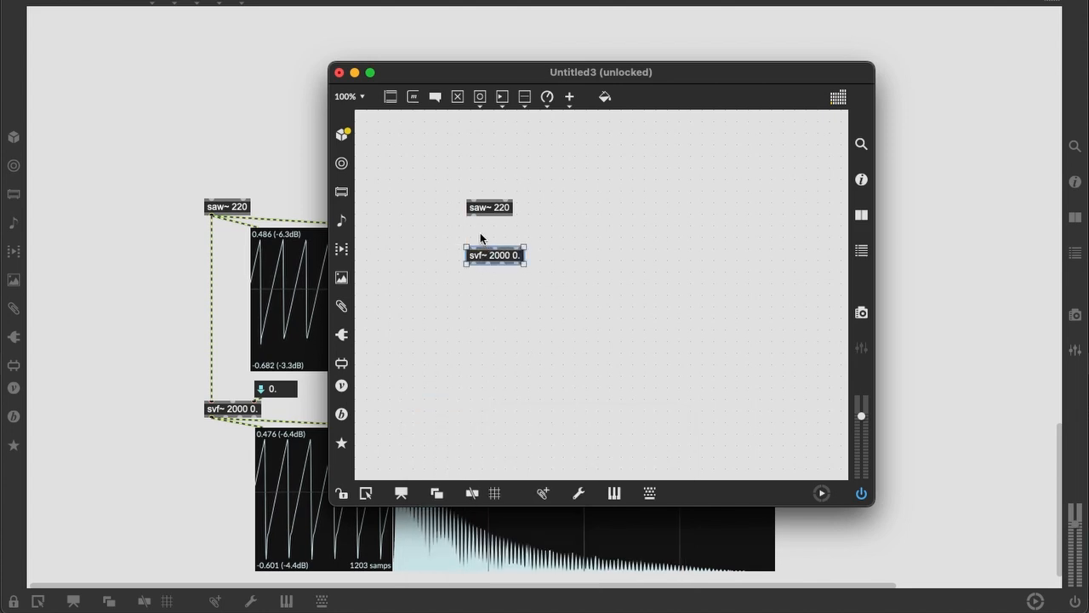
pyautogui.moveTo(472, 215); pyautogui.dragTo(472, 251)
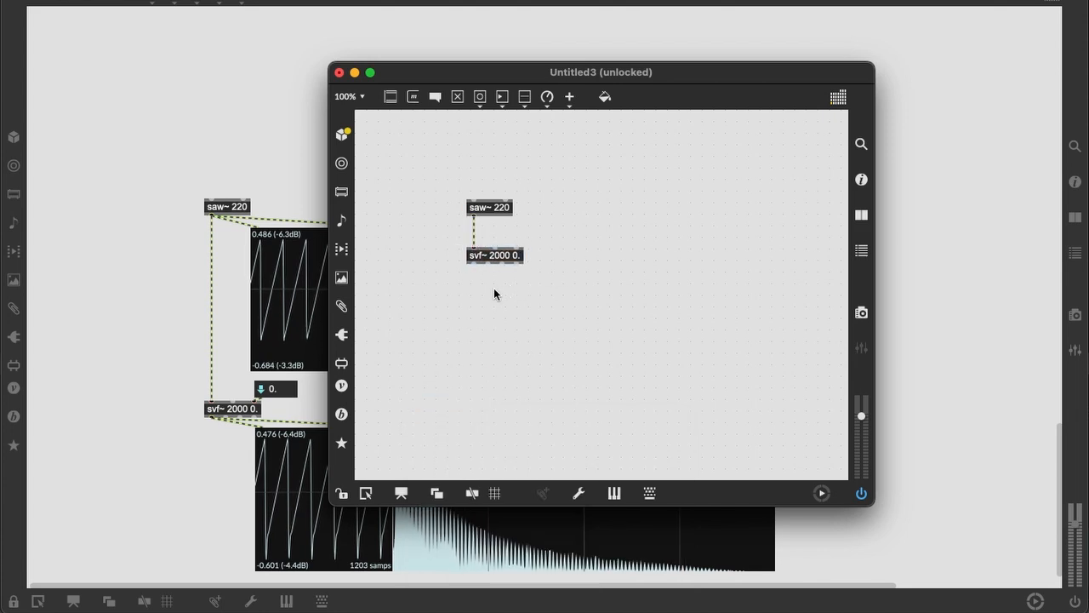
# - Add a live.gain~ object below svf~ and connect the filter's first outlet to both gain inlets
pyautogui.press('n')
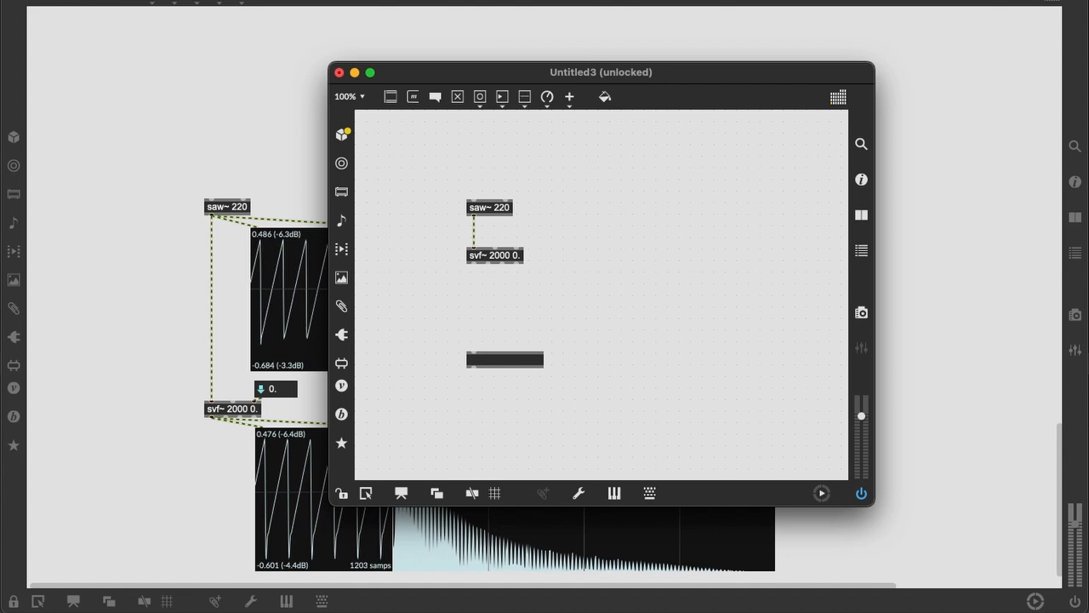
pyautogui.write('live.')
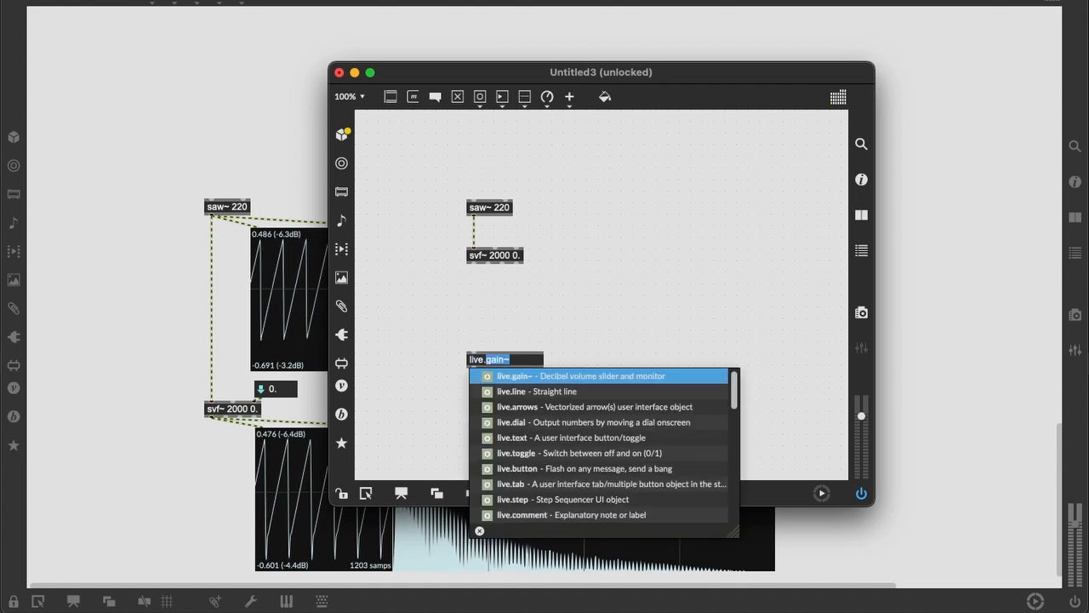
pyautogui.write('gain')
pyautogui.press('Return')
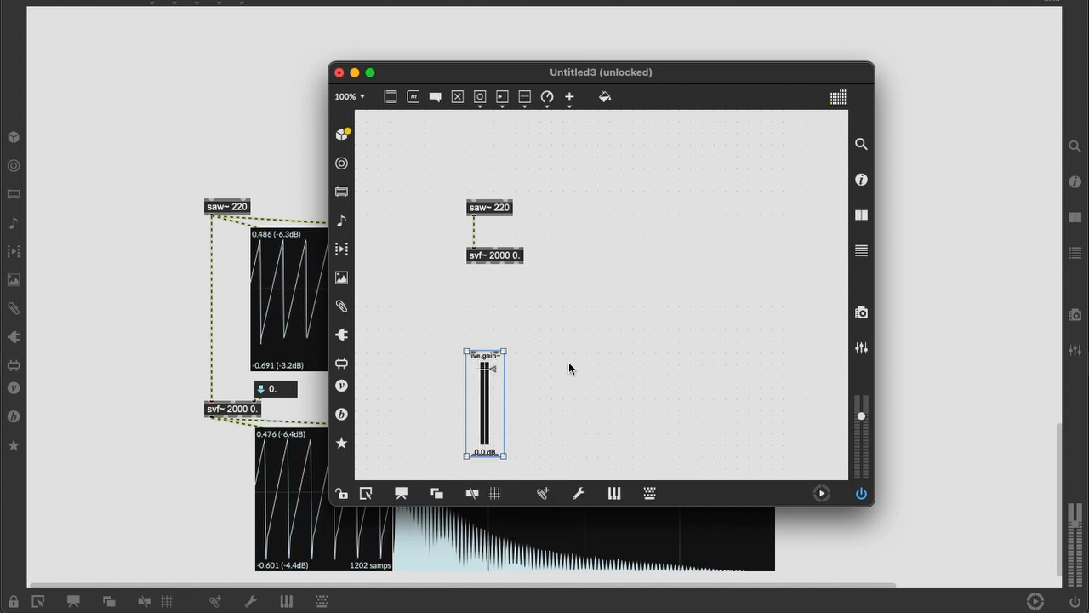
pyautogui.moveTo(485, 409); pyautogui.dragTo(485, 362)
pyautogui.moveTo(474, 262); pyautogui.dragTo(474, 305)
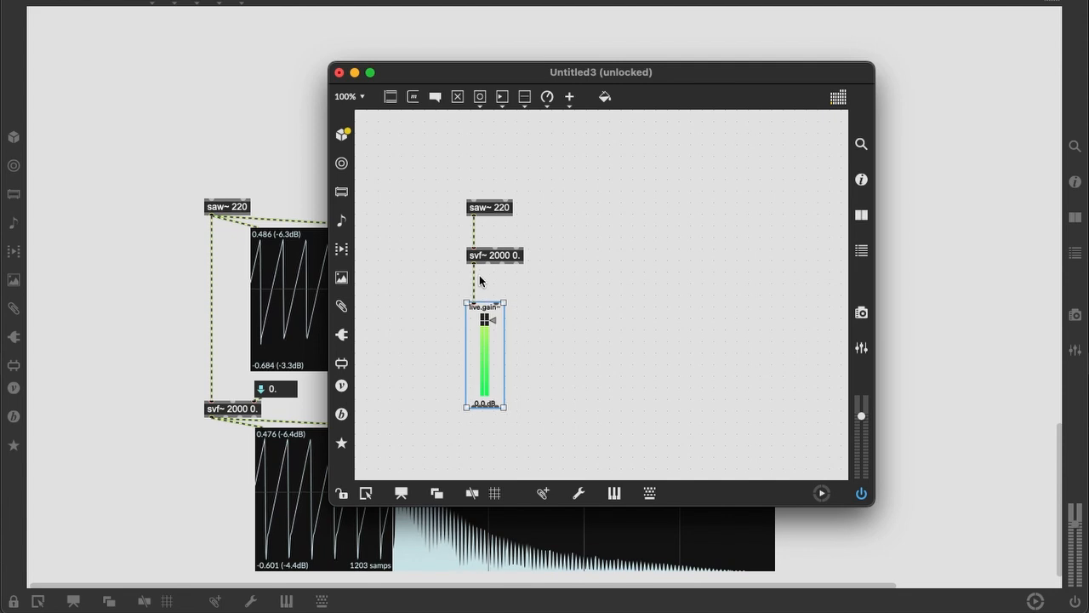
pyautogui.moveTo(474, 263); pyautogui.dragTo(496, 304)
pyautogui.click(553, 318)
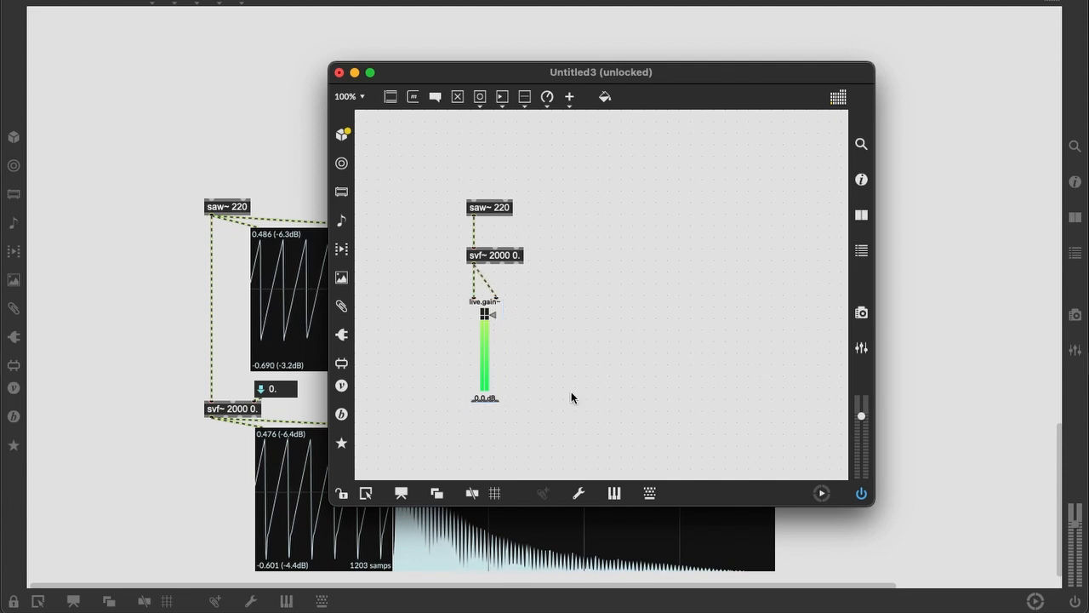
# - Add an ezdac~ object and connect it directly below live.gain~, with the gain lowered to about -24 dB
pyautogui.press('n')
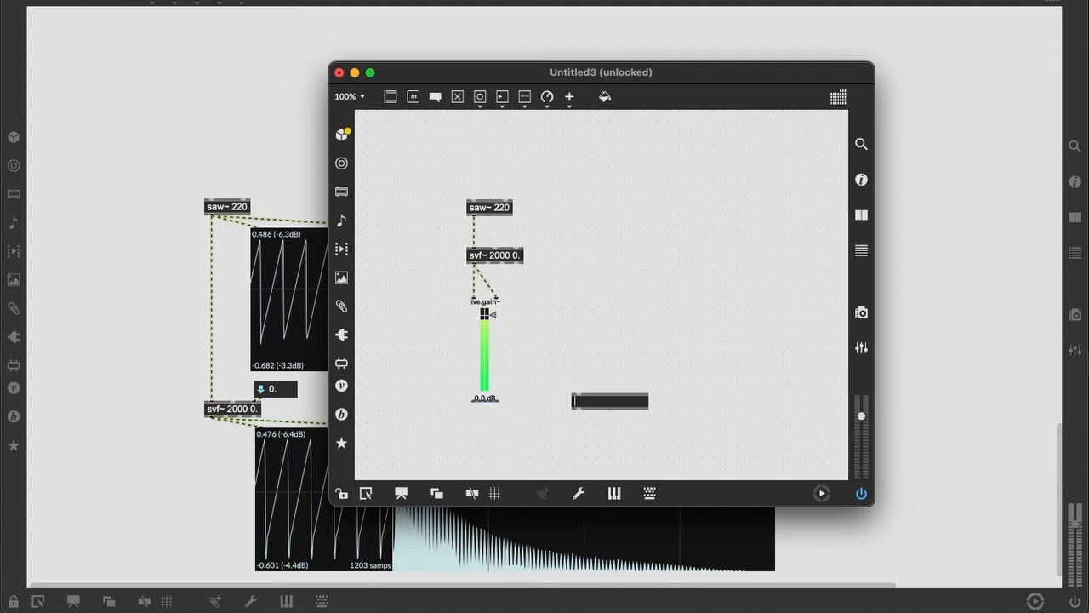
pyautogui.write('ez')
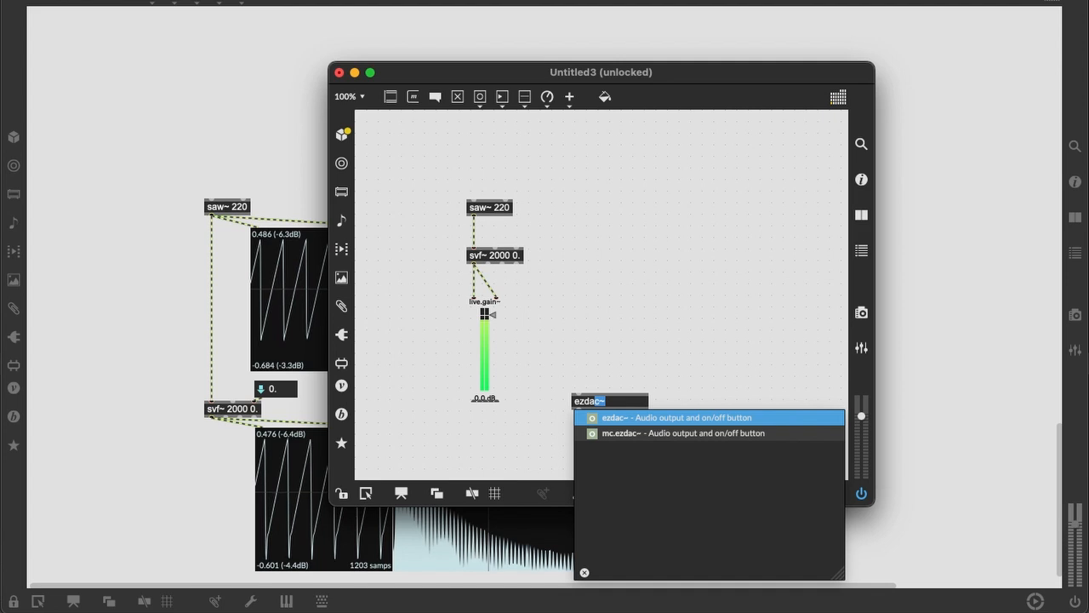
pyautogui.write('da')
pyautogui.press('Return')
pyautogui.click(490, 357)
pyautogui.keyDown('super'); pyautogui.click(491, 341); pyautogui.keyUp('super')
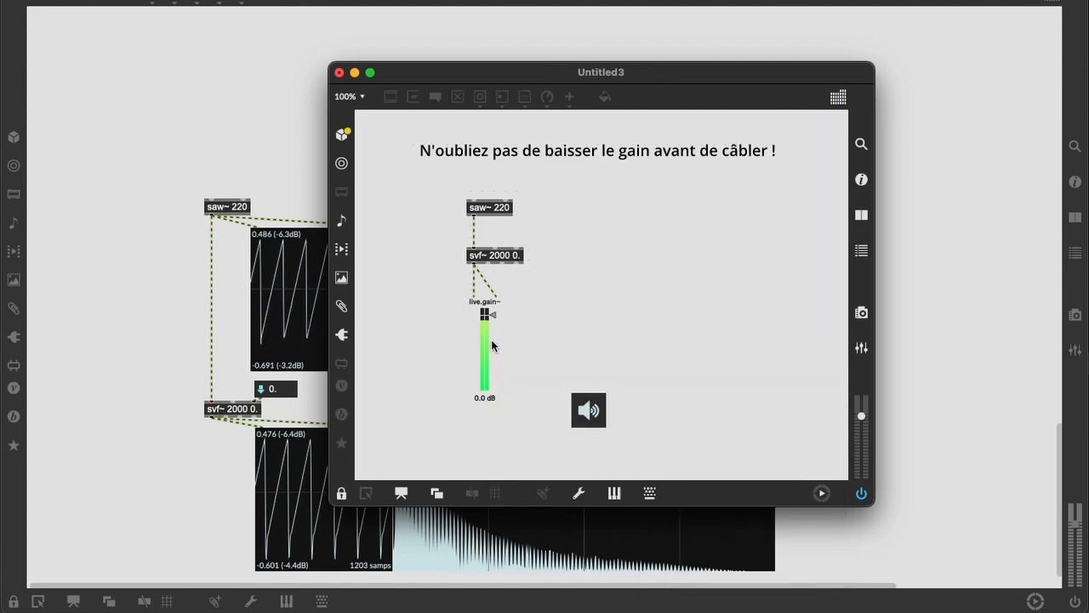
pyautogui.moveTo(603, 411); pyautogui.dragTo(491, 433)
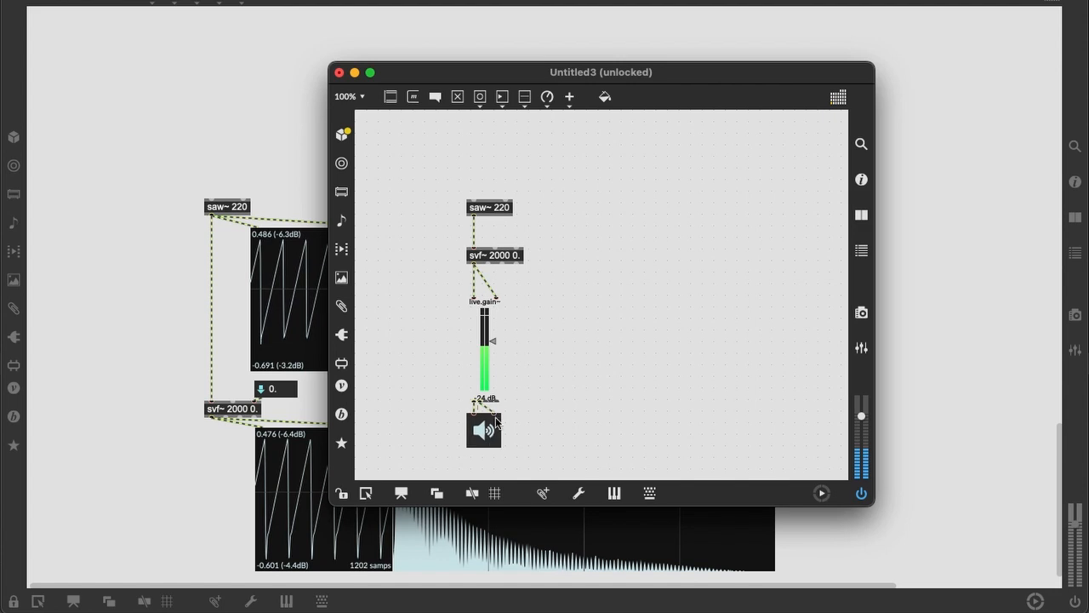
# - Lock the patch and set the live.gain~ level to -2.4 dB
pyautogui.press('super+e')
pyautogui.moveTo(493, 340); pyautogui.dragTo(493, 317)
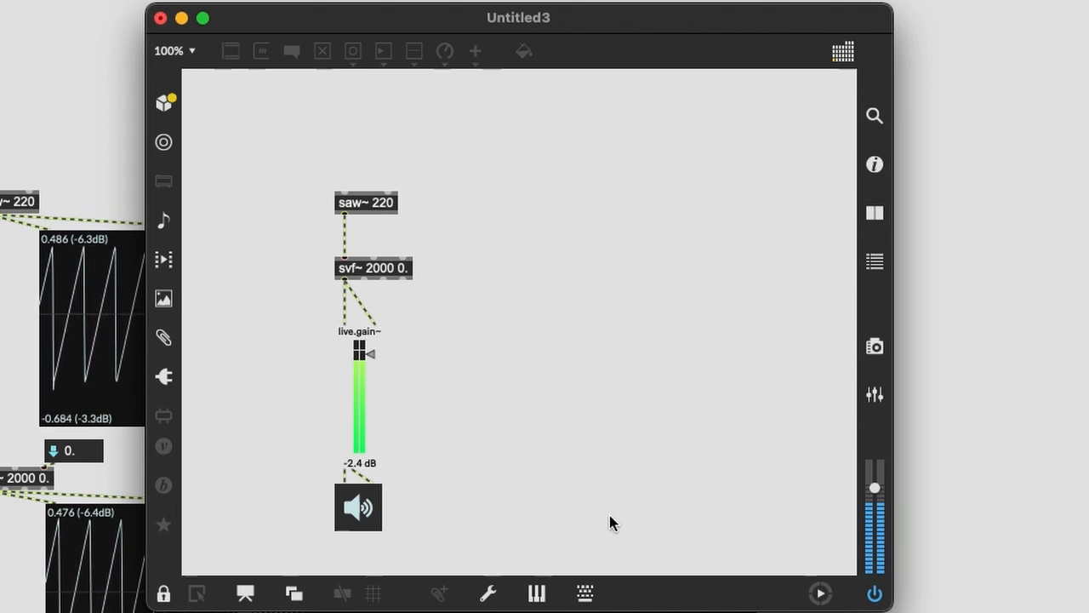
# - Unlock the patch and add a *~ 0 signal multiplier beside the svf~ object
pyautogui.press('super+e')
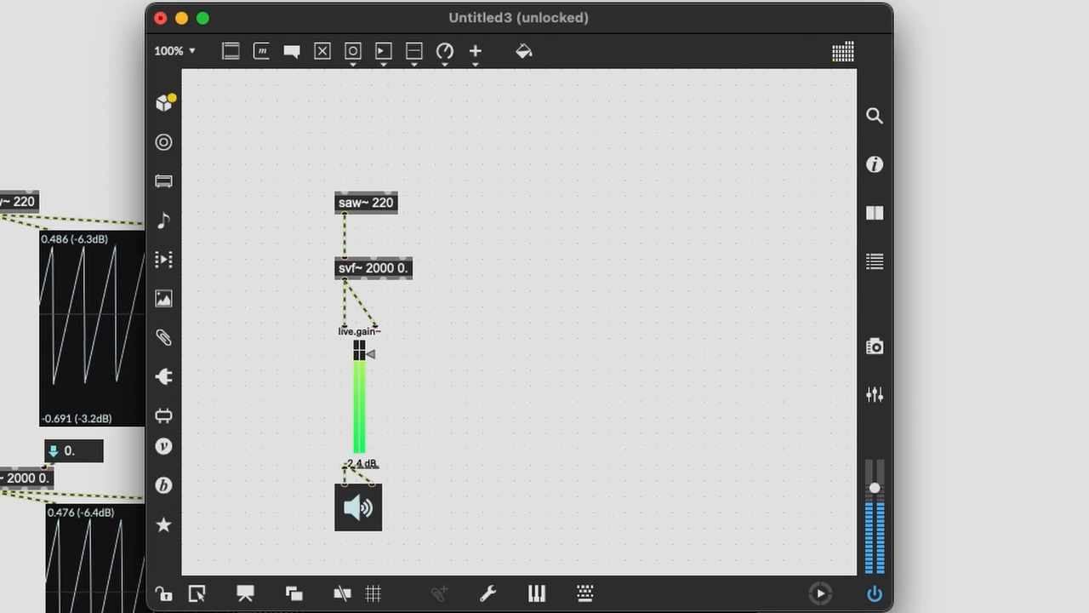
pyautogui.press('n')
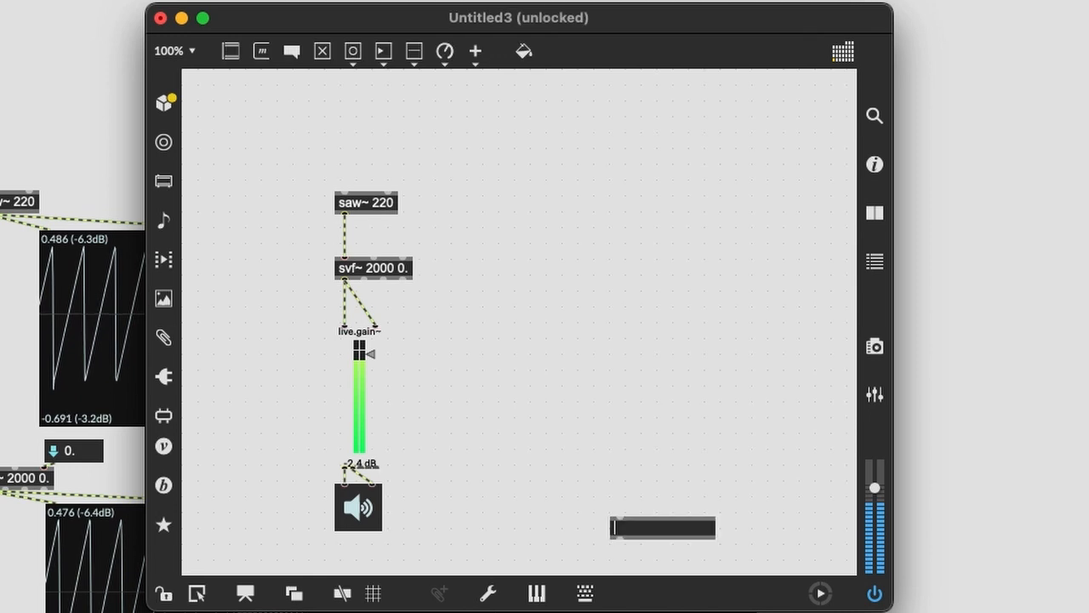
pyautogui.write('*')
pyautogui.write('~')
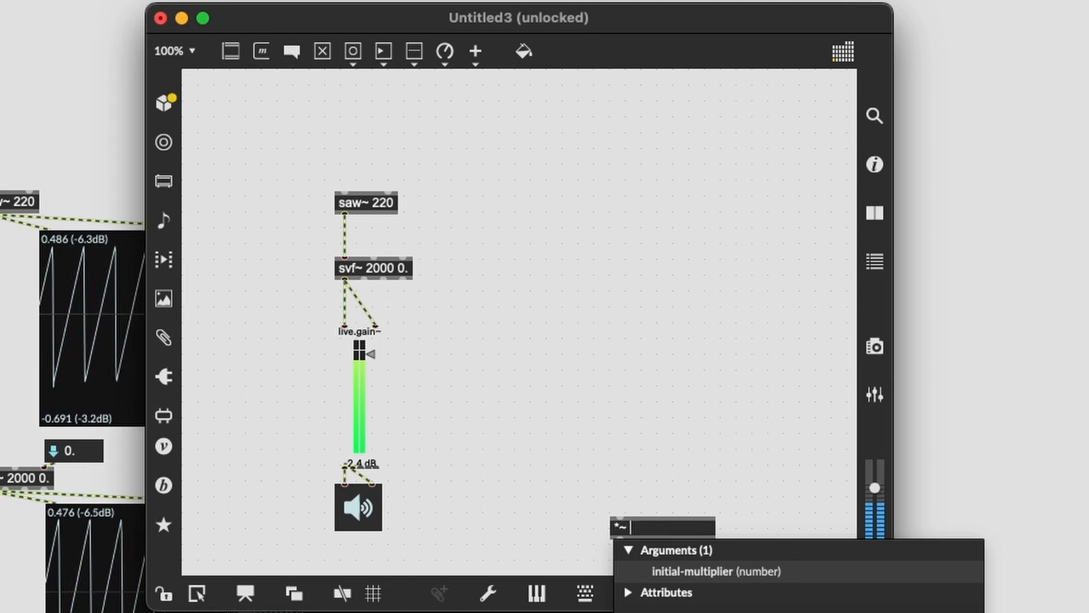
pyautogui.write('0')
pyautogui.press('Return')
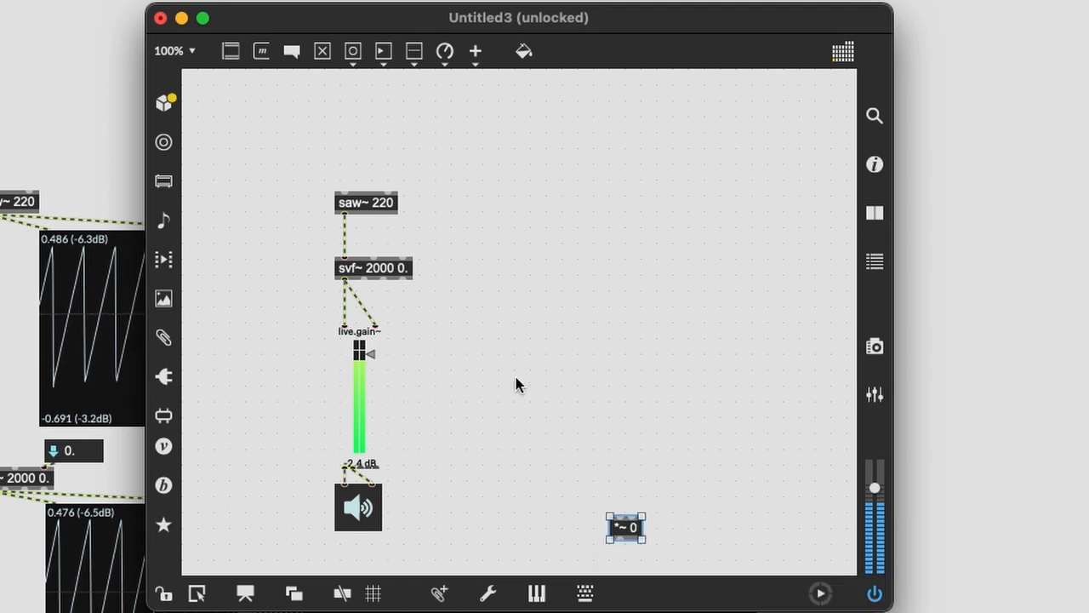
pyautogui.moveTo(616, 503); pyautogui.dragTo(617, 475)
pyautogui.moveTo(625, 526); pyautogui.dragTo(485, 308)
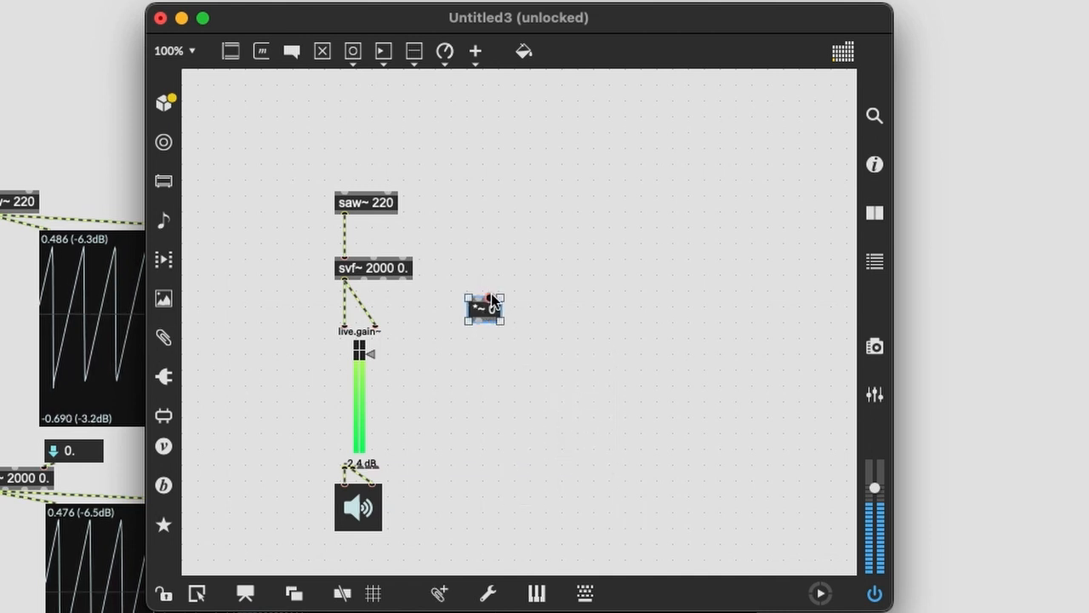
# - Move live.gain~ and ezdac~ down together to make room beneath the svf~ object
pyautogui.click(400, 462)
pyautogui.moveTo(399, 455); pyautogui.dragTo(301, 553)
pyautogui.moveTo(372, 422); pyautogui.dragTo(371, 457)
# - Reroute both live.gain~ input cords to come from the *~ 0 outlet and place the multiplier under svf~
pyautogui.click(375, 294)
pyautogui.click(358, 310)
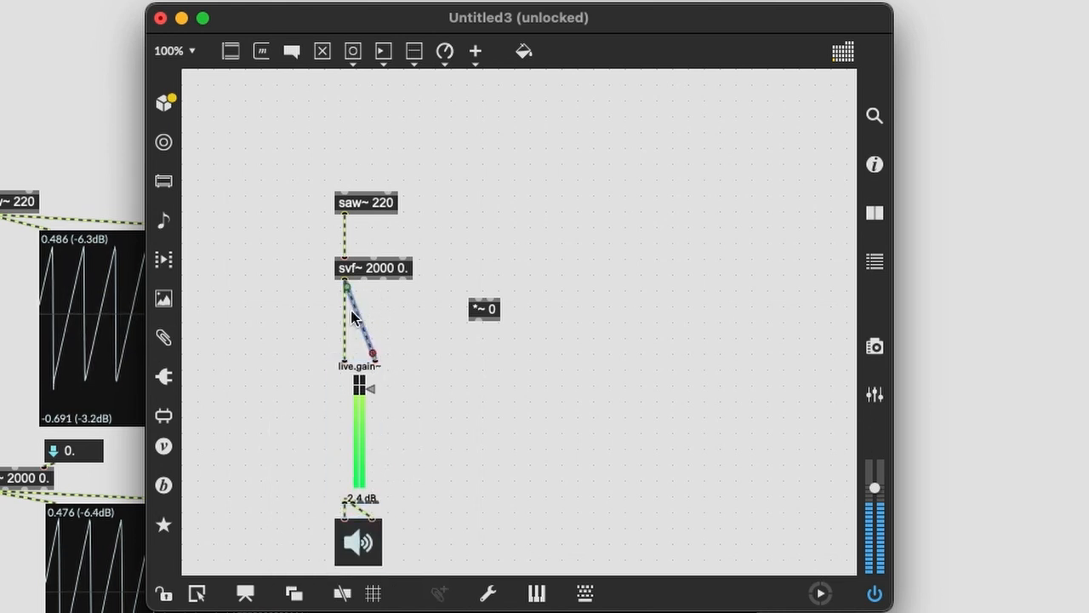
pyautogui.keyDown('shift'); pyautogui.click(345, 315); pyautogui.keyUp('shift')
pyautogui.moveTo(346, 288)
pyautogui.mouseDown()
pyautogui.moveTo(448, 360)
pyautogui.moveTo(479, 333)
pyautogui.mouseUp()
pyautogui.moveTo(482, 309)
pyautogui.mouseDown()
pyautogui.moveTo(379, 335)
pyautogui.moveTo(347, 328)
pyautogui.mouseUp()
# - Connect svf~ to the left inlet of *~ 0, widen the multiplier and nudge it slightly down
pyautogui.moveTo(345, 277)
pyautogui.mouseDown()
pyautogui.moveTo(345, 314)
pyautogui.moveTo(501, 331)
pyautogui.moveTo(504, 322)
pyautogui.mouseUp()
pyautogui.click(344, 306)
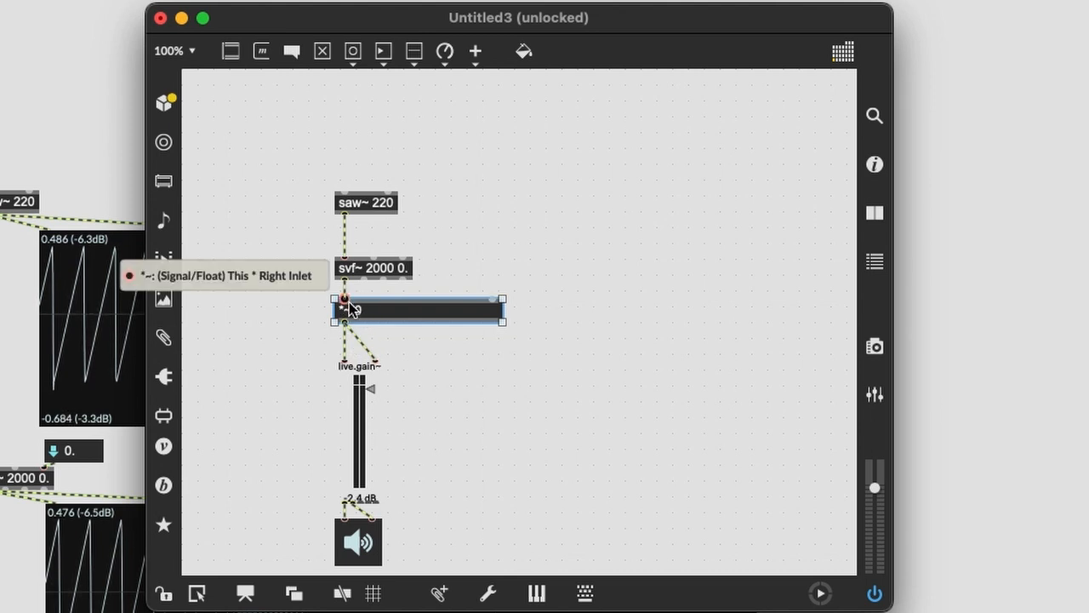
pyautogui.moveTo(410, 307); pyautogui.dragTo(410, 314)
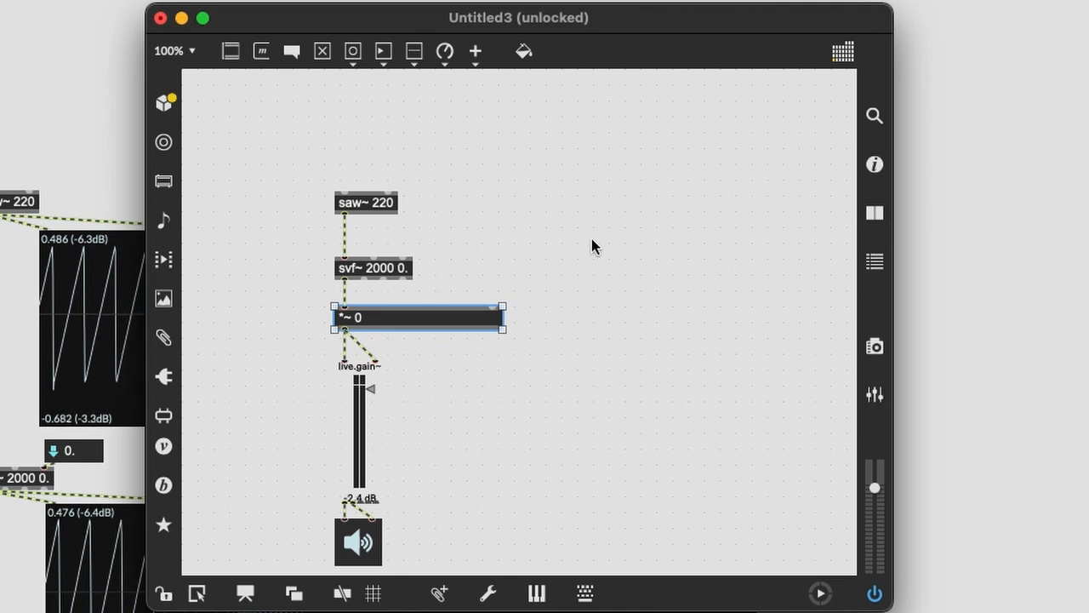
# - Add a sig~ object and place it above the right inlet of the *~ 0 multiplier
pyautogui.write('n')
pyautogui.write('sig~')
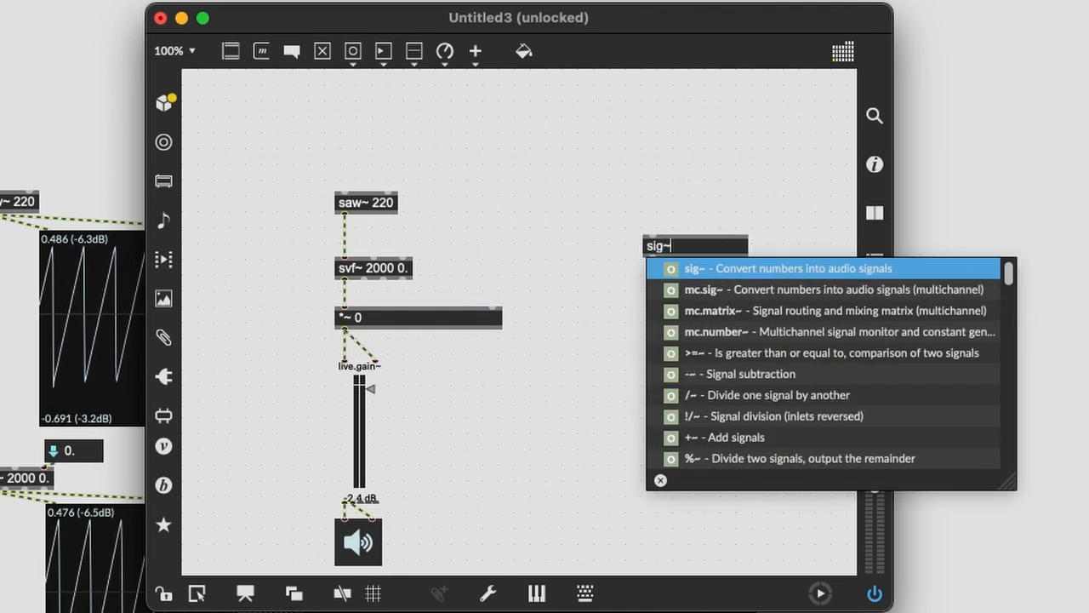
pyautogui.press('Return')
pyautogui.moveTo(642, 240); pyautogui.dragTo(516, 259)
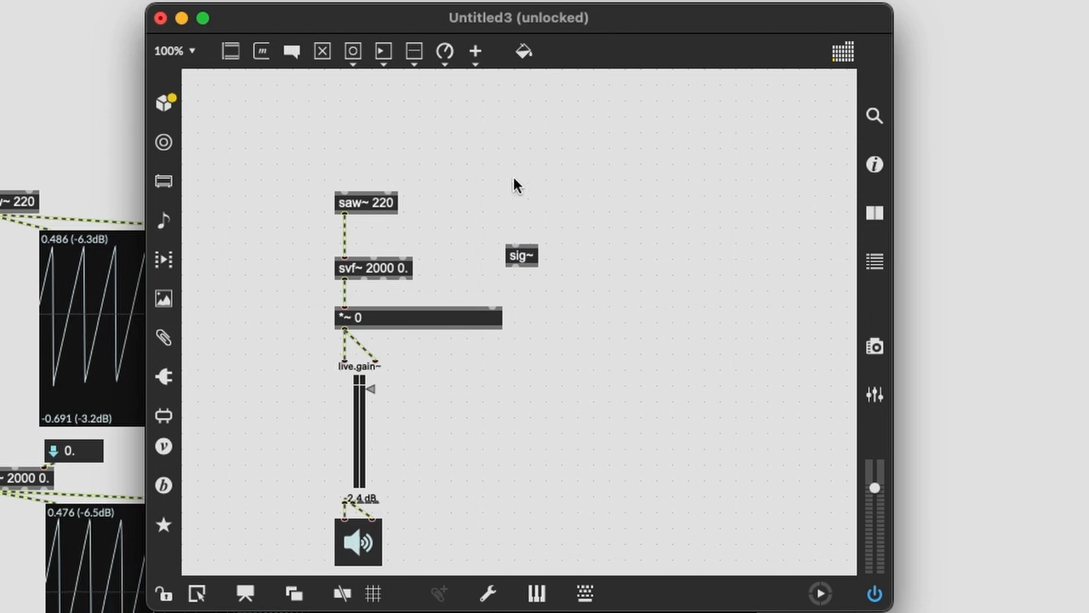
# - Add a float number box feeding sig~, connect sig~ to the right inlet of *~ 0, and position both above that inlet
pyautogui.press('i')
pyautogui.moveTo(543, 194); pyautogui.dragTo(534, 222)
pyautogui.keyDown('shift'); pyautogui.click(519, 268); pyautogui.keyUp('shift')
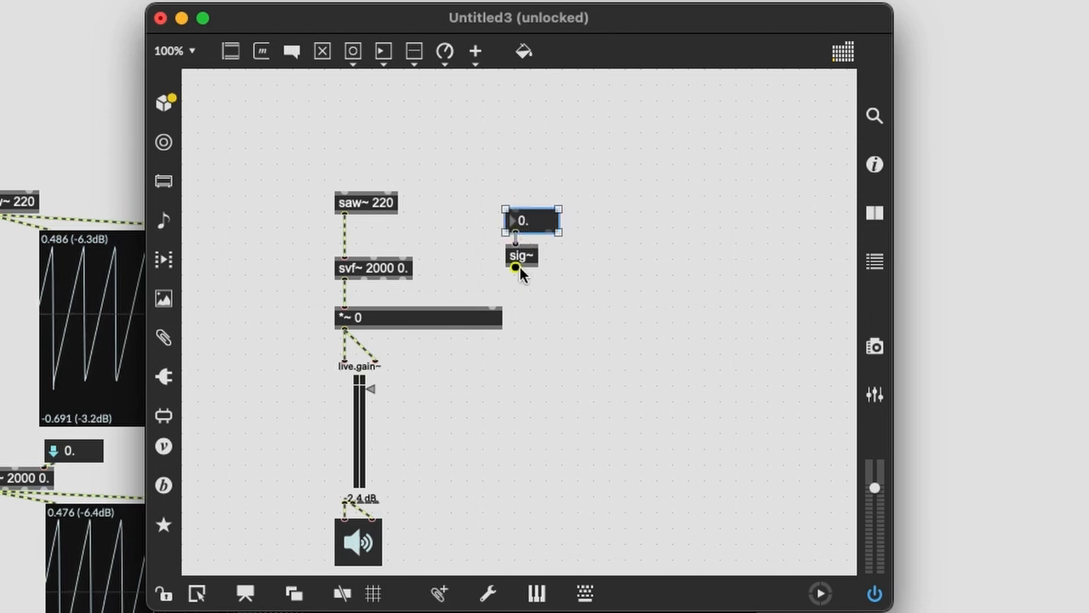
pyautogui.moveTo(512, 265)
pyautogui.mouseDown()
pyautogui.moveTo(494, 308)
pyautogui.moveTo(493, 273)
pyautogui.mouseUp()
# - Lock the patch and test the multiplier with sig~ number box values of 1, 0, 2 and 0.5, ending at 0
pyautogui.press('super+e')
pyautogui.click(516, 240)
pyautogui.write('1')
pyautogui.press('Return')
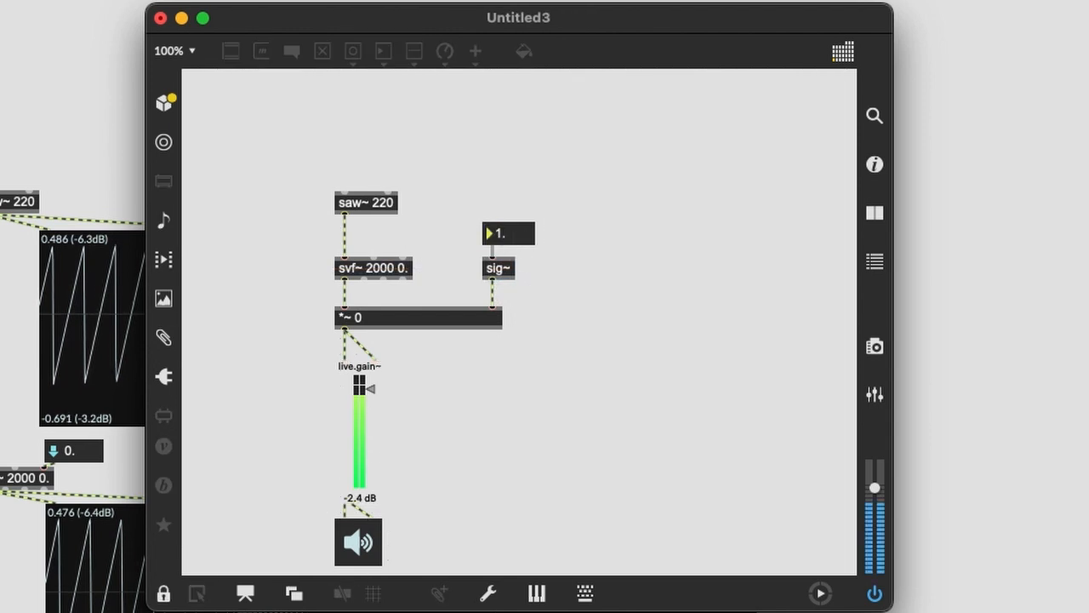
pyautogui.write('0')
pyautogui.press('Return')
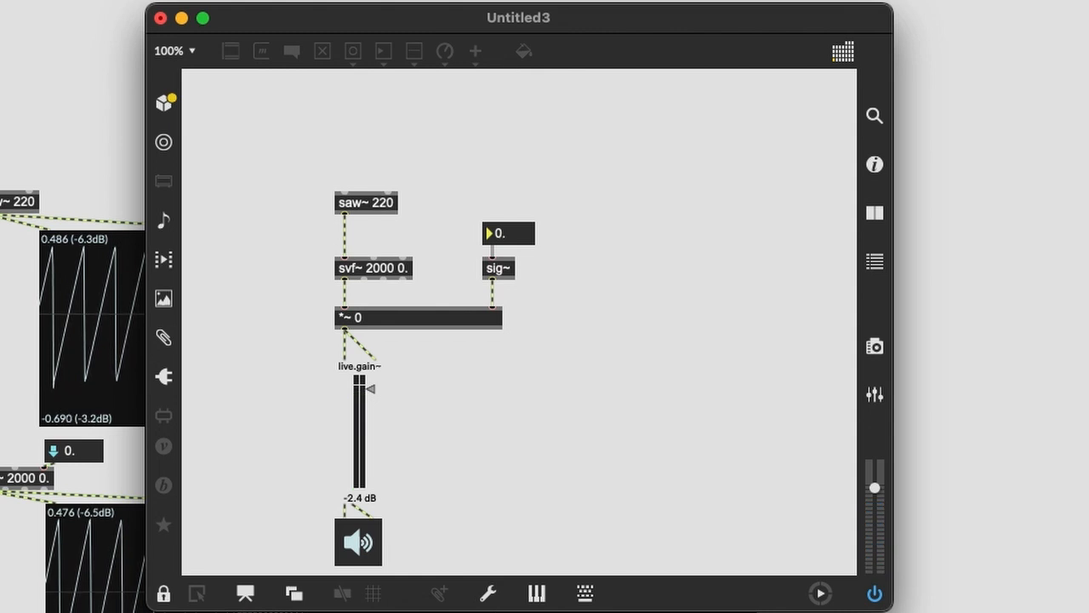
pyautogui.write('2')
pyautogui.press('Return')
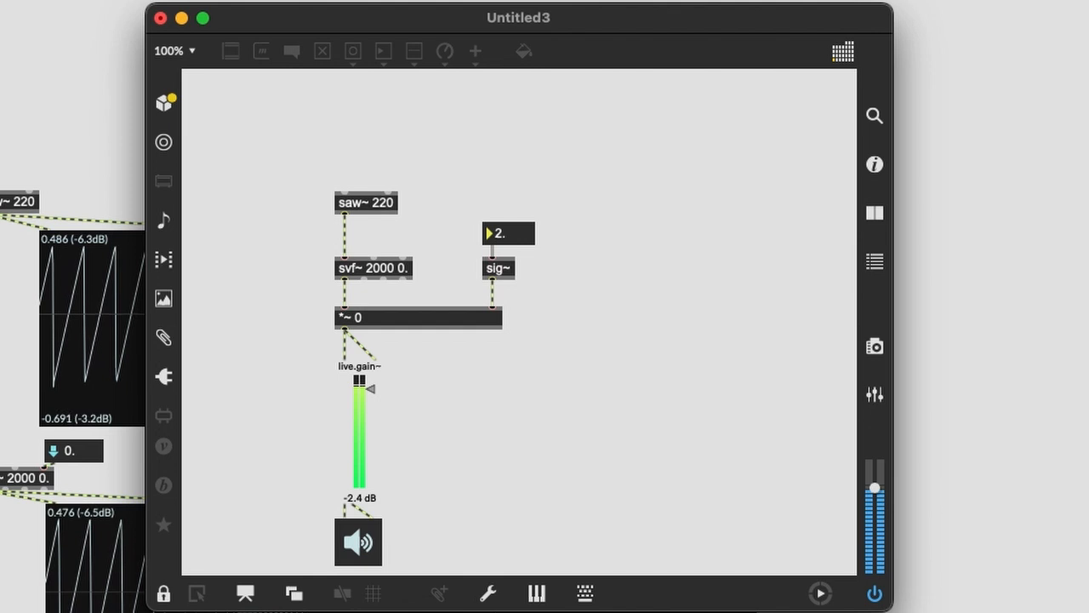
pyautogui.write('0.5')
pyautogui.press('Return')
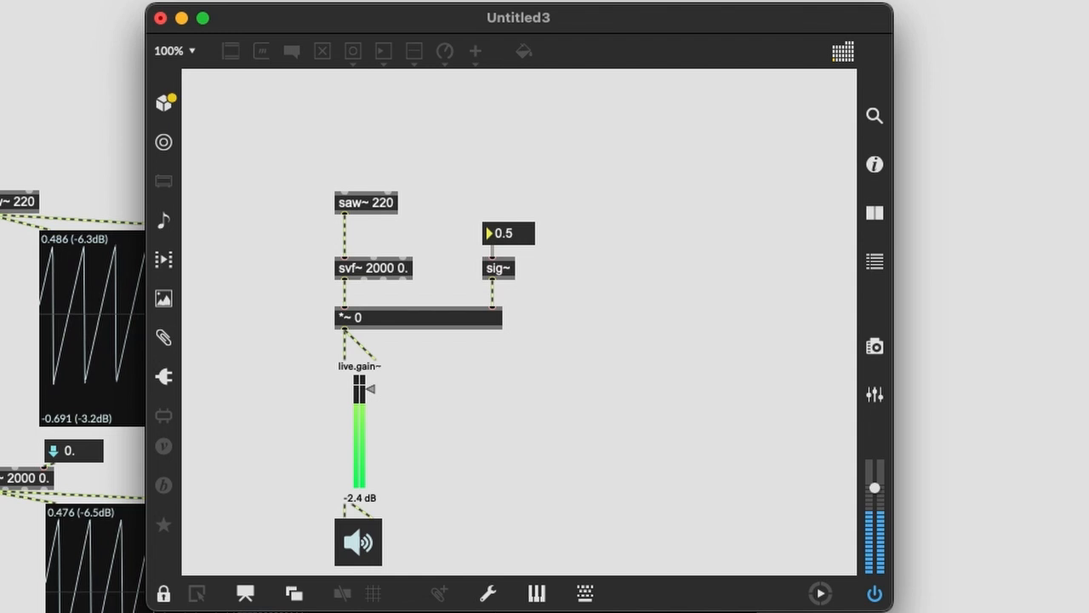
pyautogui.moveTo(529, 236); pyautogui.dragTo(511, 272)
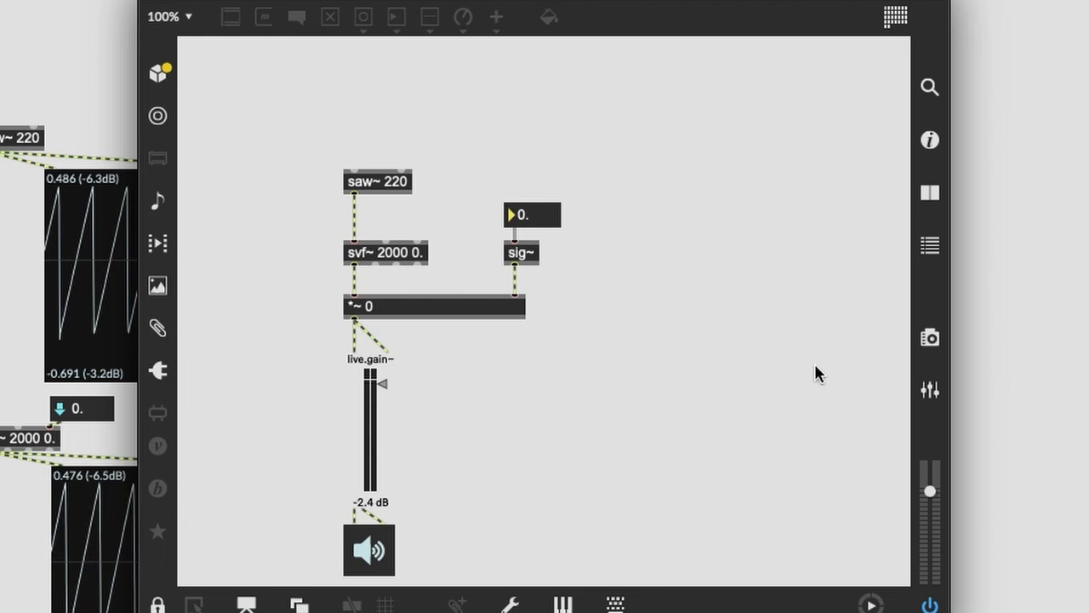
pyautogui.press('super+e')
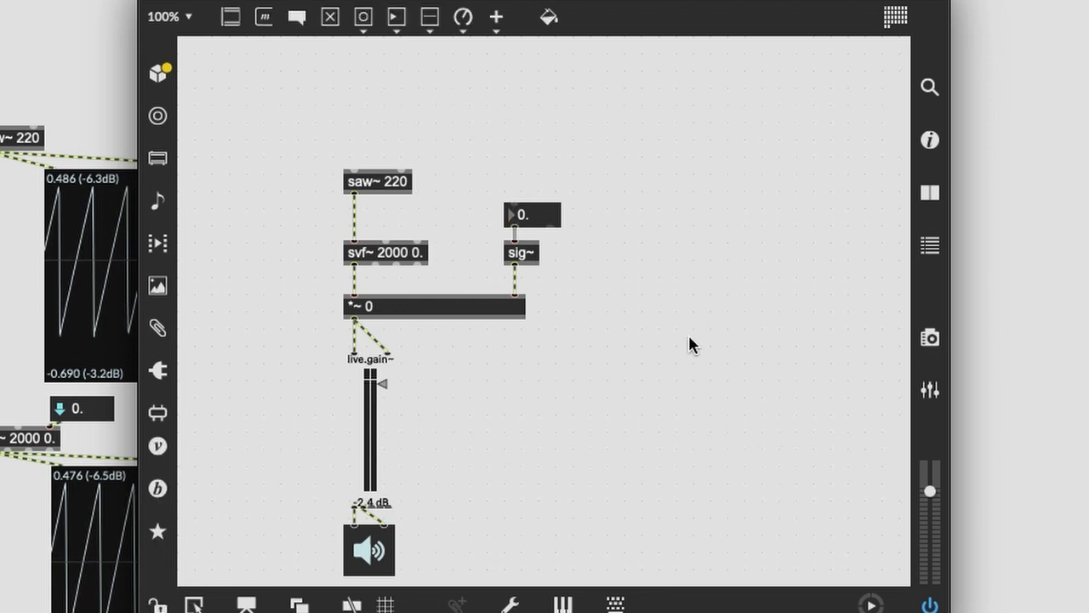
pyautogui.write('n')
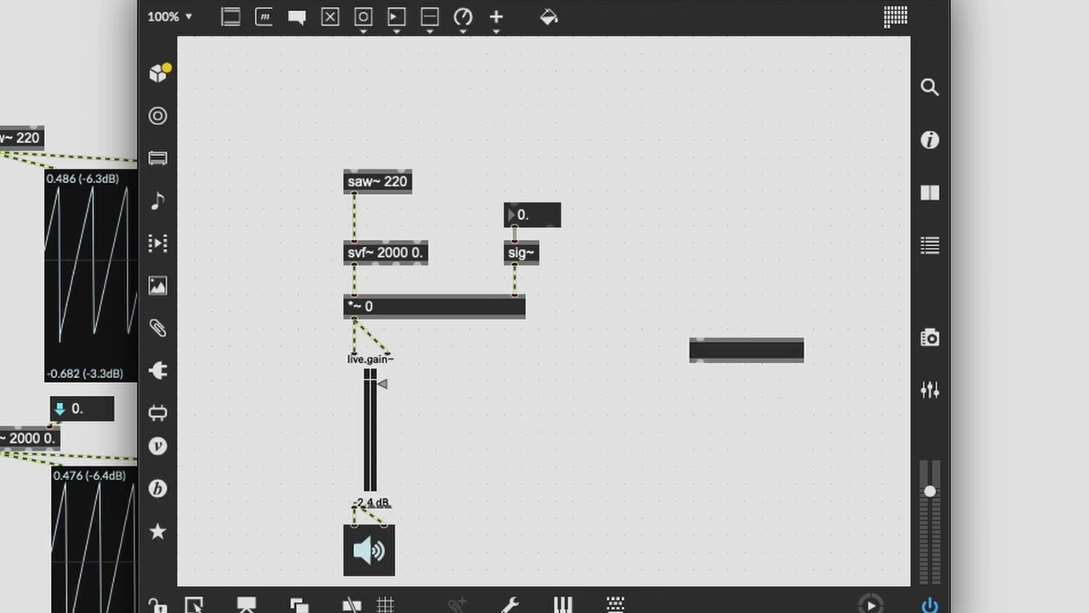
pyautogui.write('line')
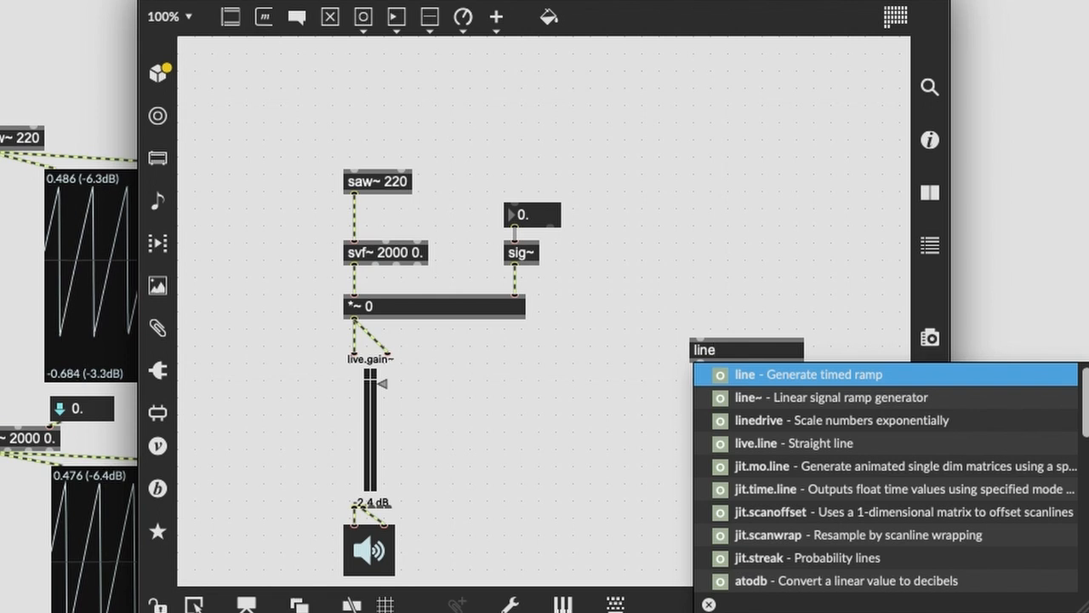
pyautogui.press('Down')
pyautogui.press('Return')
pyautogui.click(789, 457)
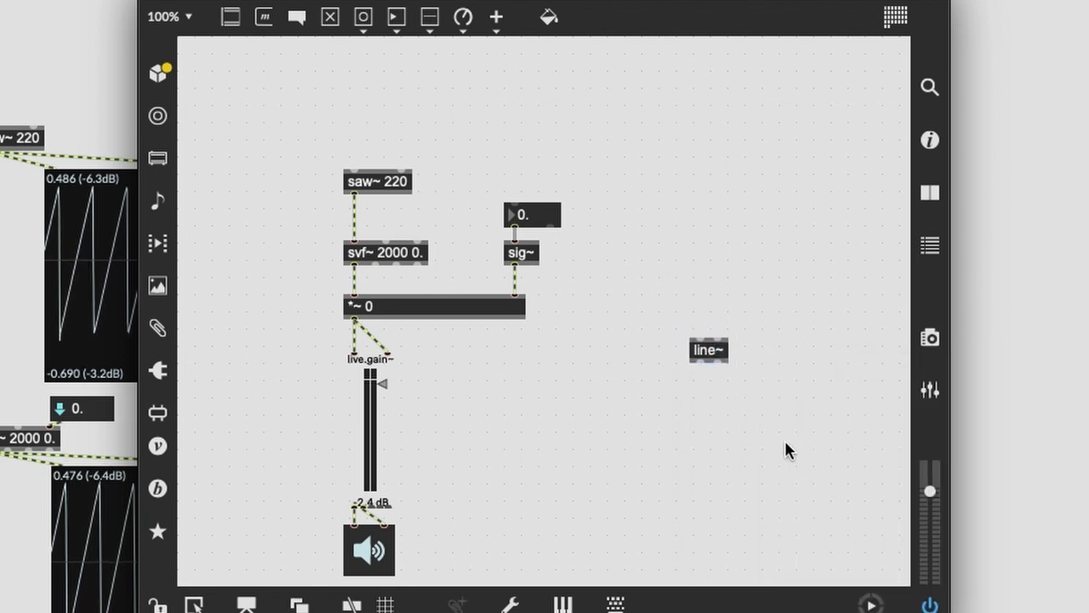
pyautogui.moveTo(760, 303); pyautogui.dragTo(639, 408)
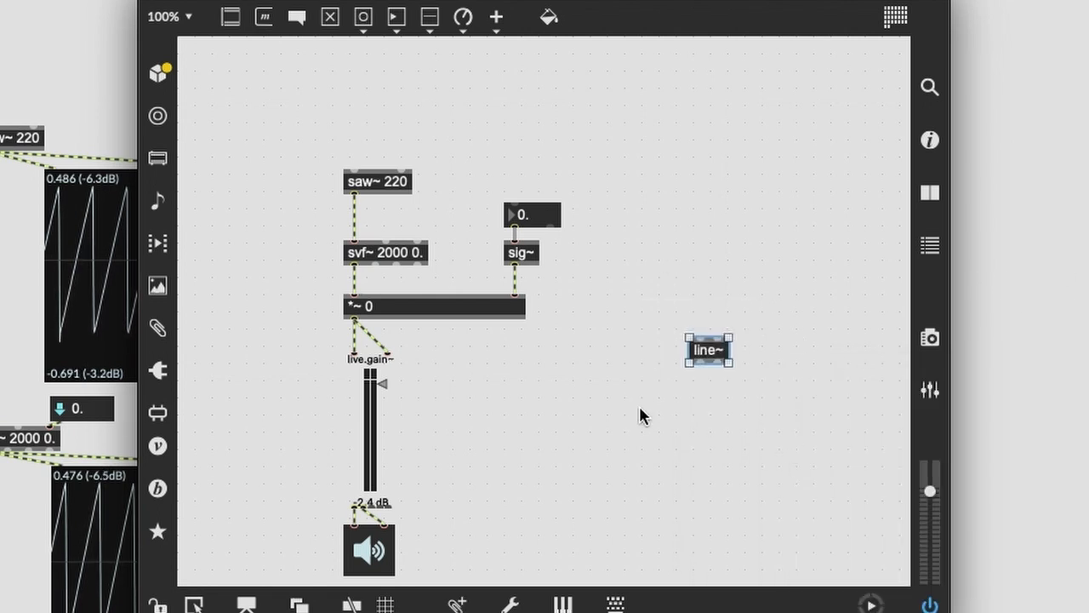
pyautogui.press('BackSpace')
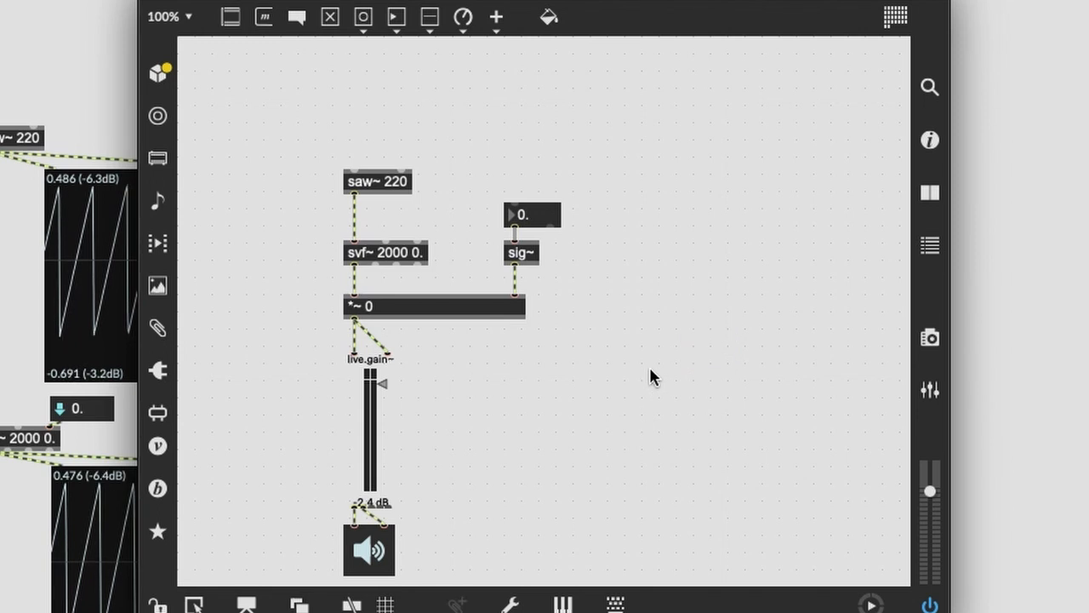